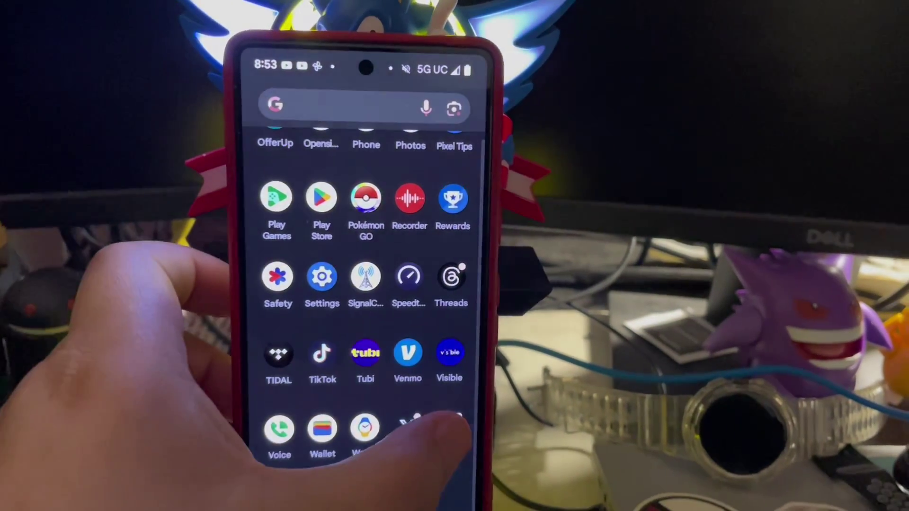
# Launch YouTube and go to your own channel's Videos list
pyautogui.click(412, 426)
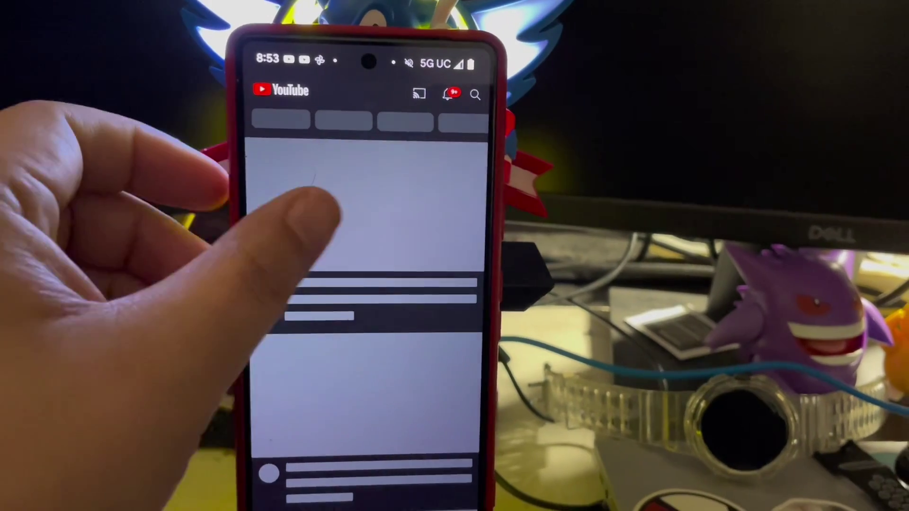
pyautogui.scroll(-3, 356, 320)
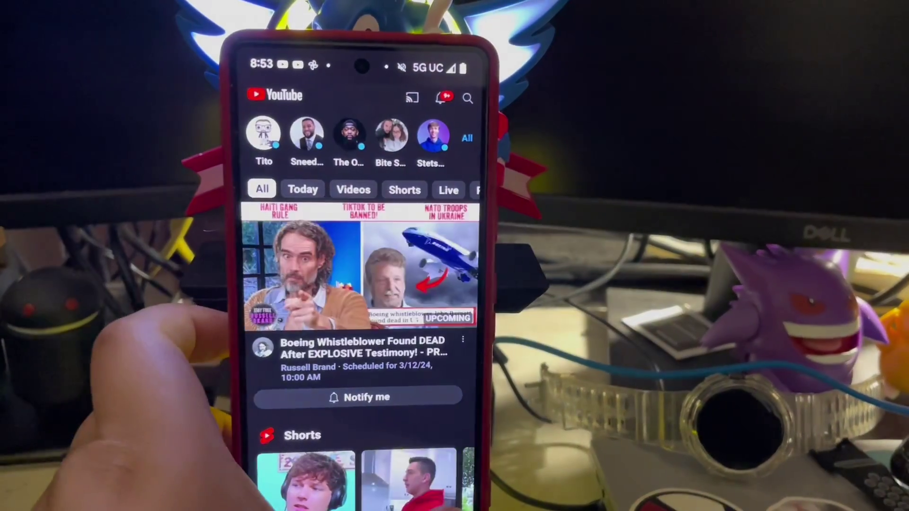
pyautogui.click(455, 501)
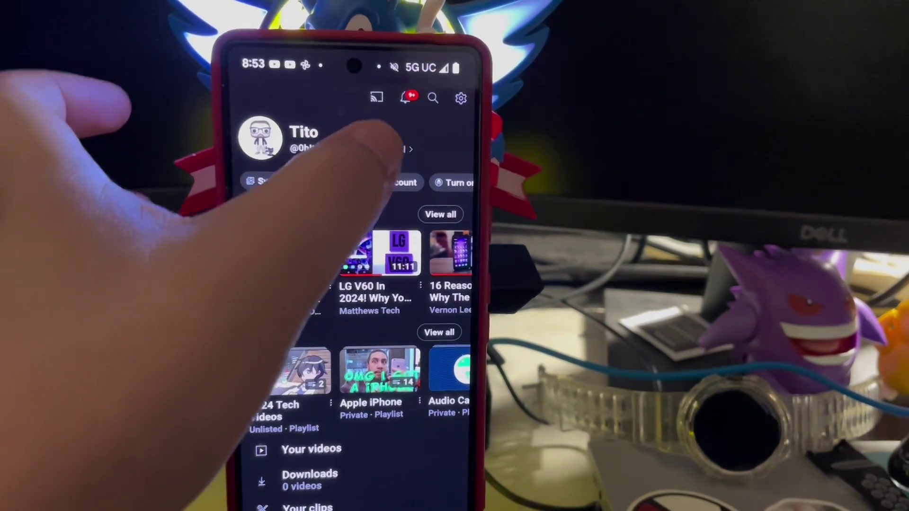
pyautogui.click(369, 146)
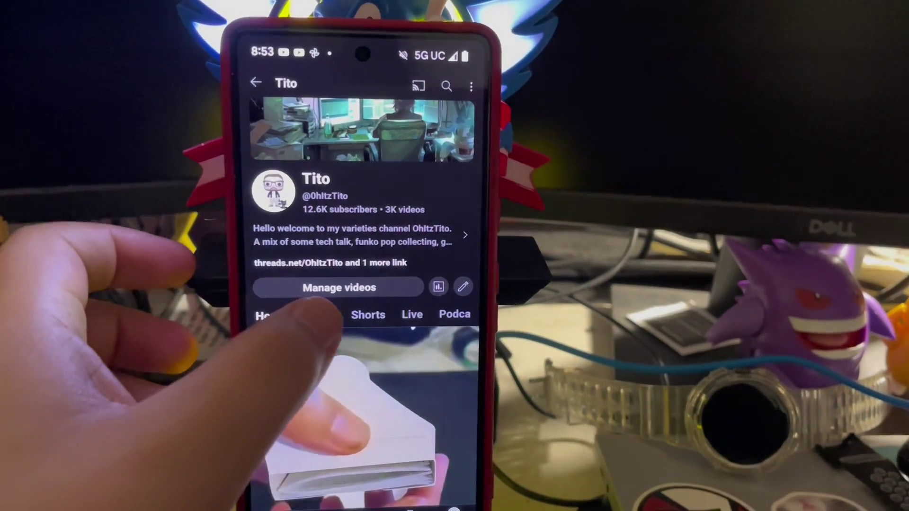
pyautogui.click(317, 314)
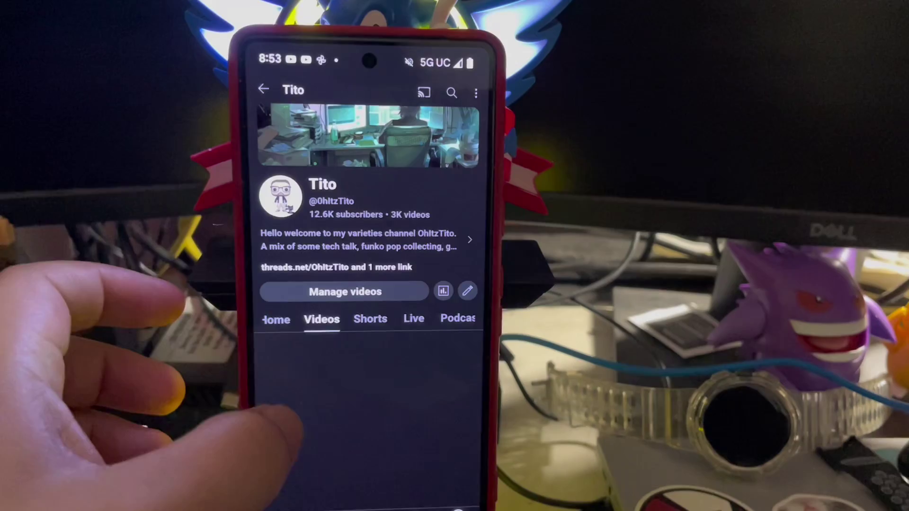
pyautogui.scroll(-2, 369, 356)
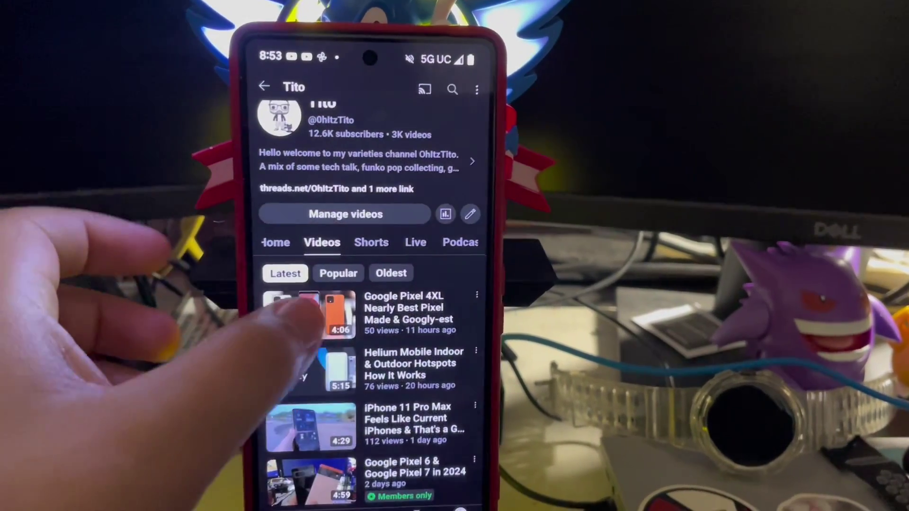
# Play the Google Pixel 4XL Nearly Best Pixel video and pause it near 0:02
pyautogui.click(305, 316)
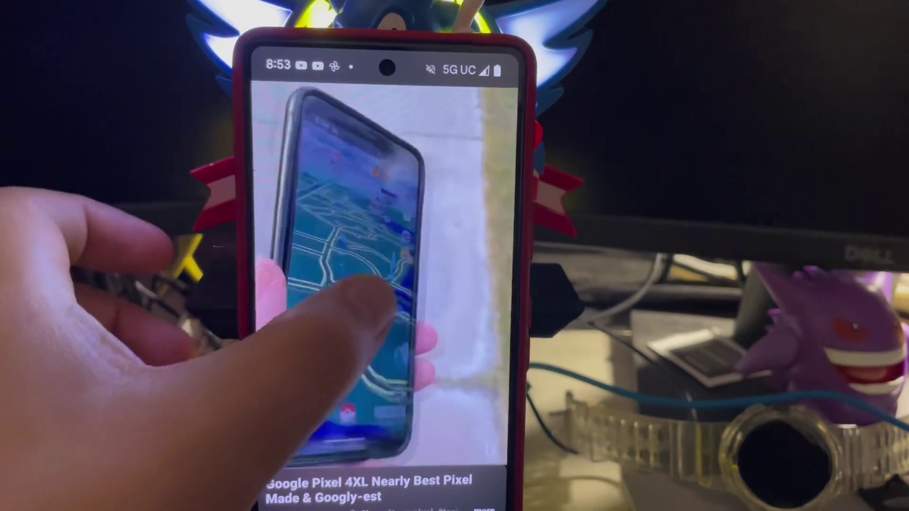
pyautogui.click(375, 305)
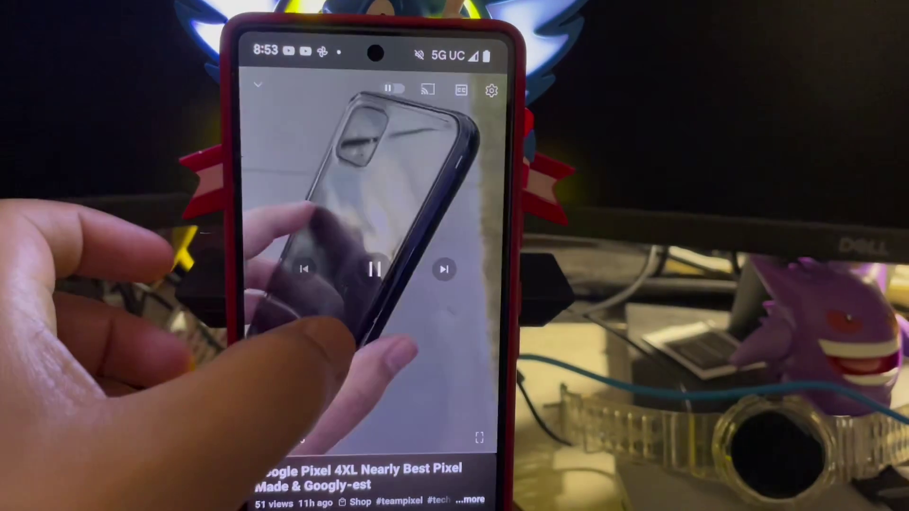
pyautogui.click(357, 266)
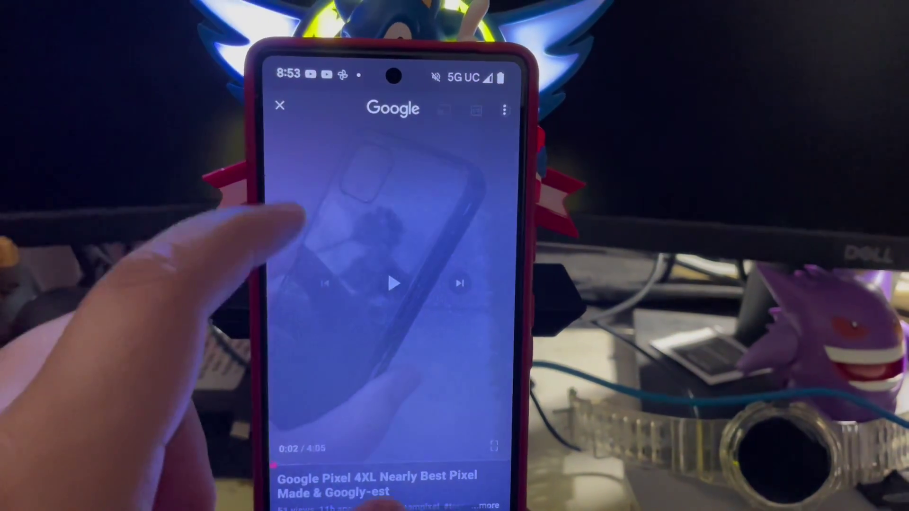
# Circle the phone shown in the paused Pixel 4XL video frame with Circle to Search
pyautogui.moveTo(327, 142); pyautogui.dragTo(305, 395)
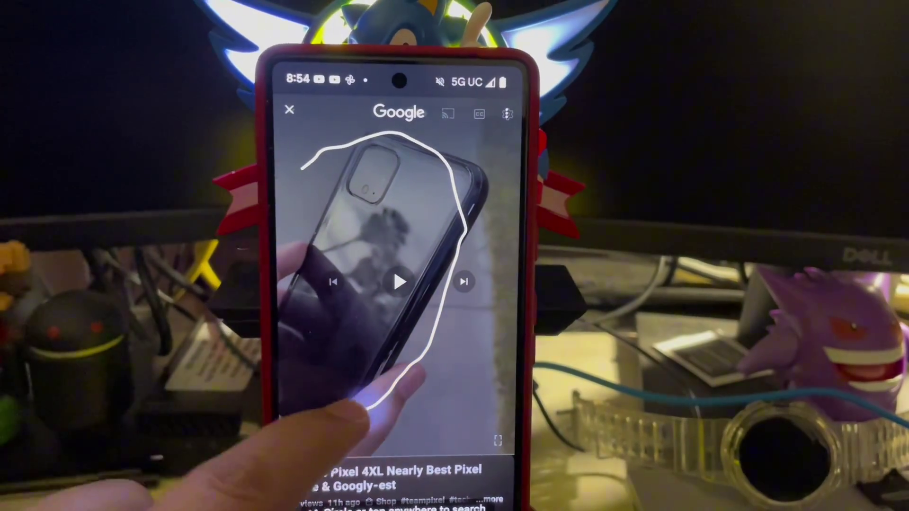